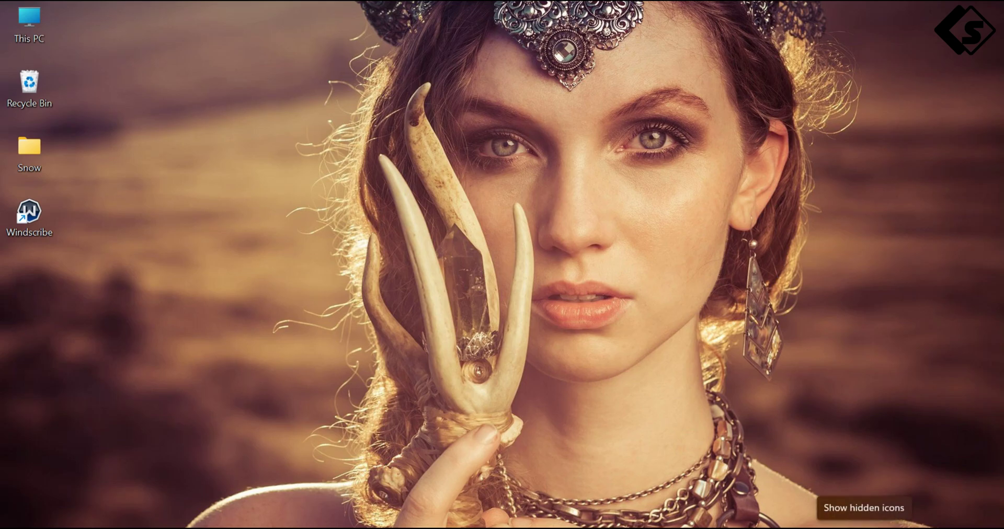
Switch Real-time protection off under Windows Security's Virus & threat protection settings.
left_click(863, 527)
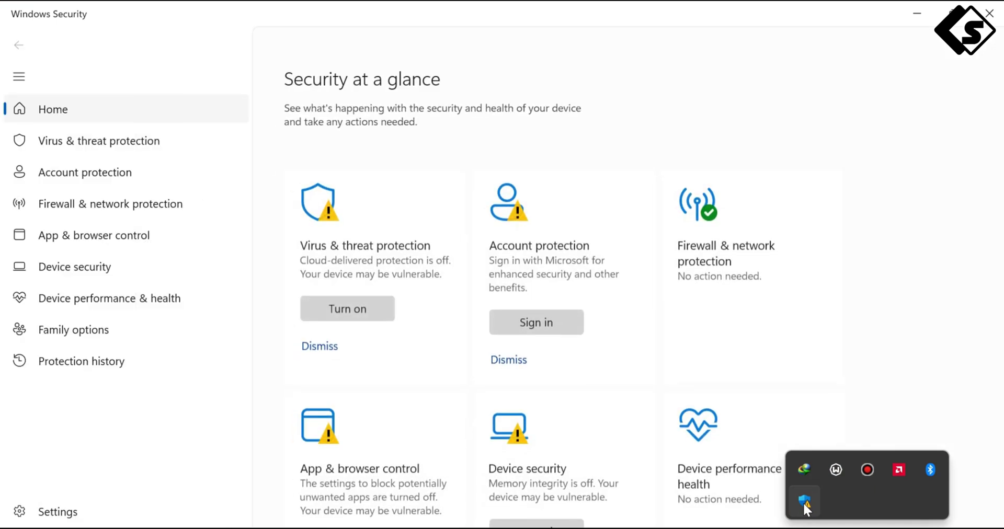
left_click(123, 138)
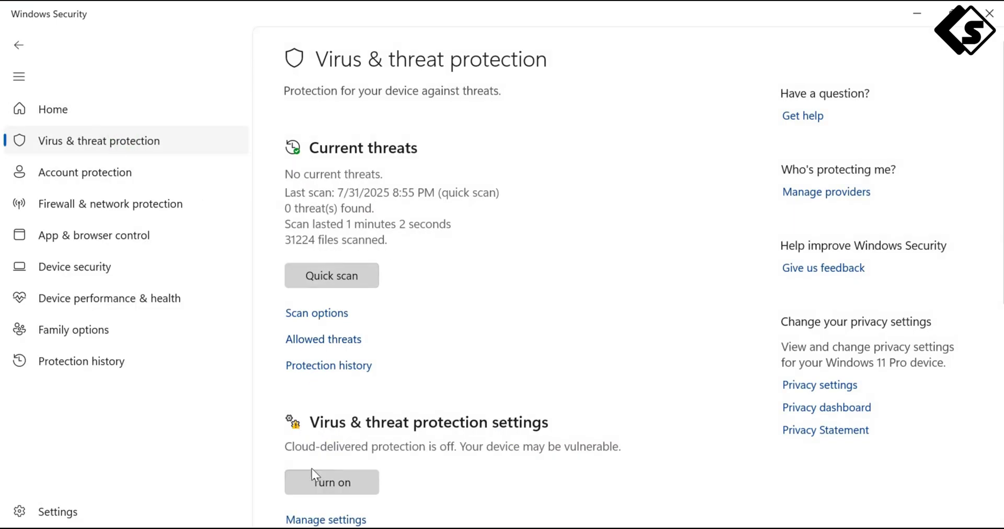
left_click(327, 519)
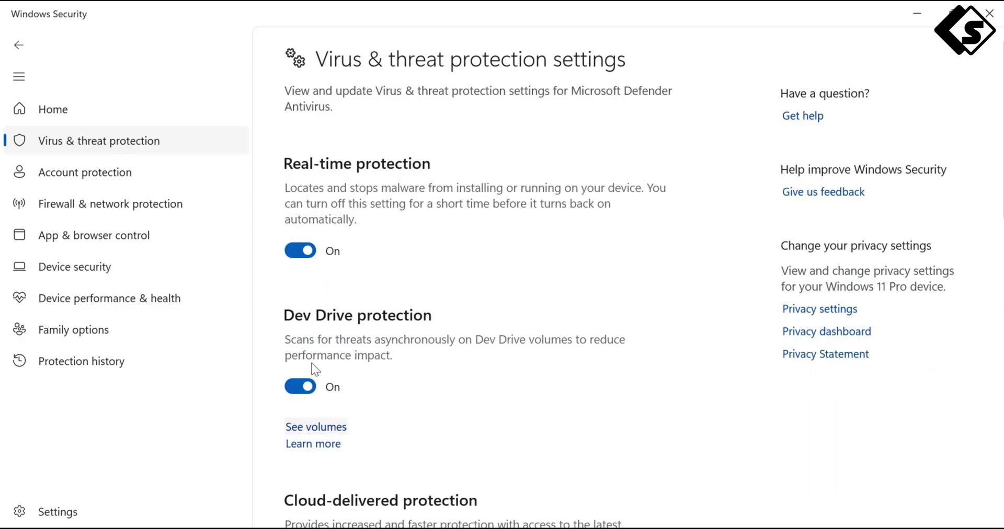
left_click(307, 256)
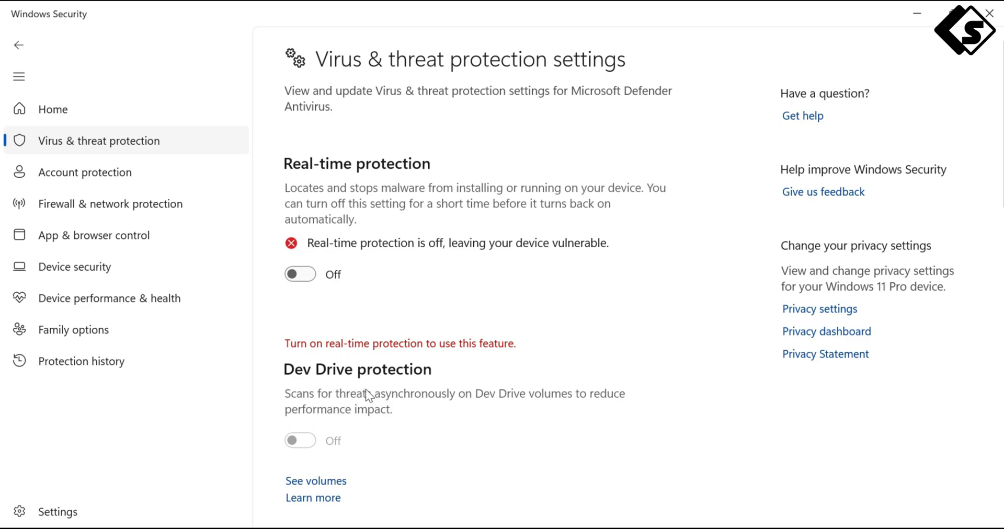
scroll(485, 366, "down", 6)
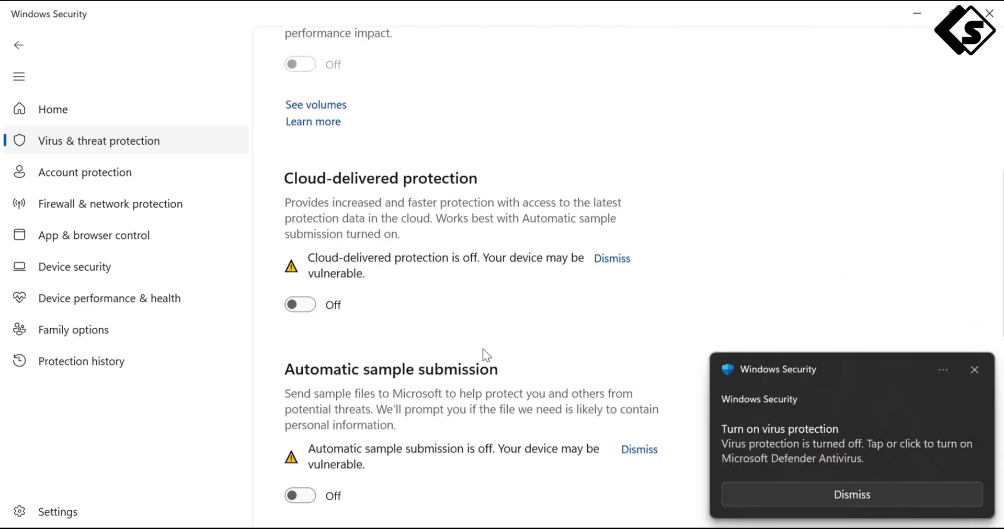
scroll(482, 349, "down", 5)
scroll(482, 349, "up", 8)
scroll(482, 350, "up", 2)
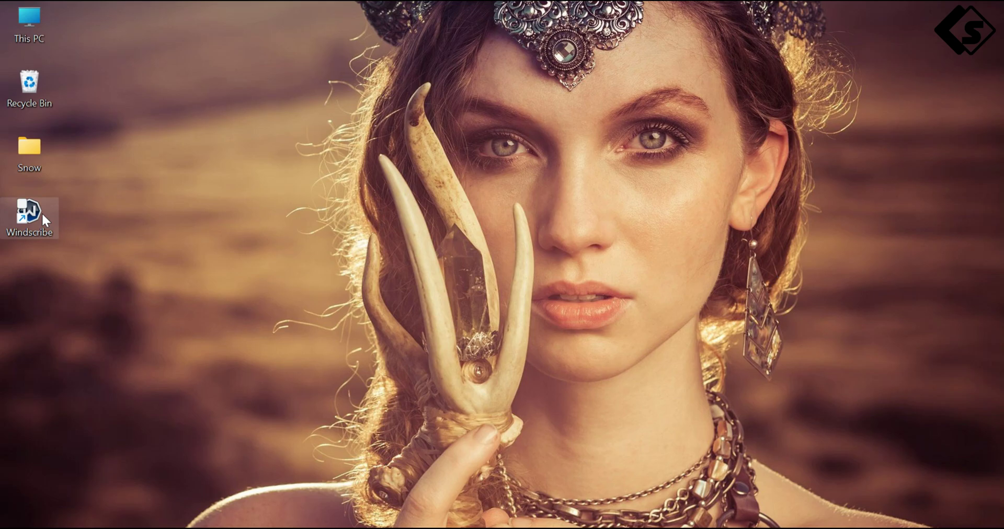
Connect Windscribe to the Netherlands Amsterdam Tulip server, then minimize its window.
double_click(41, 212)
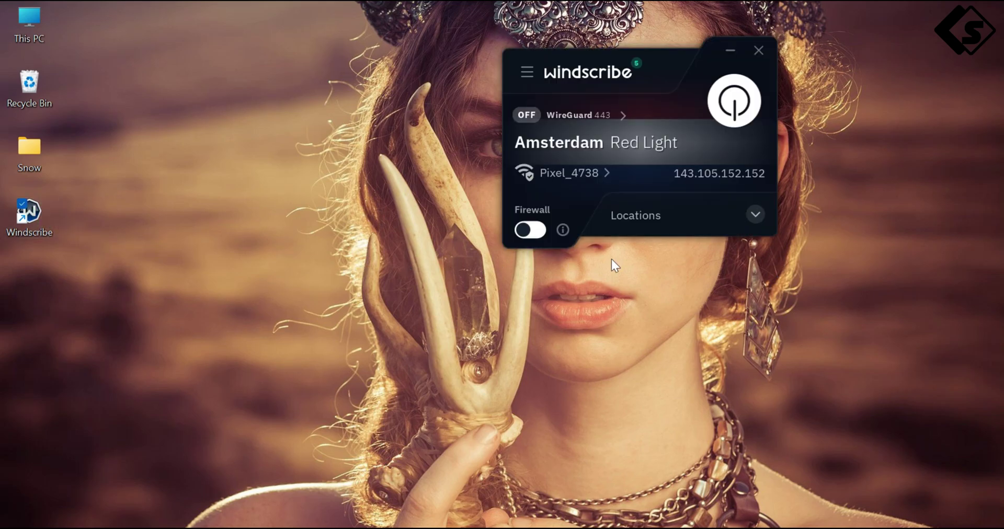
left_click(724, 123)
left_click(699, 195)
left_click(719, 407)
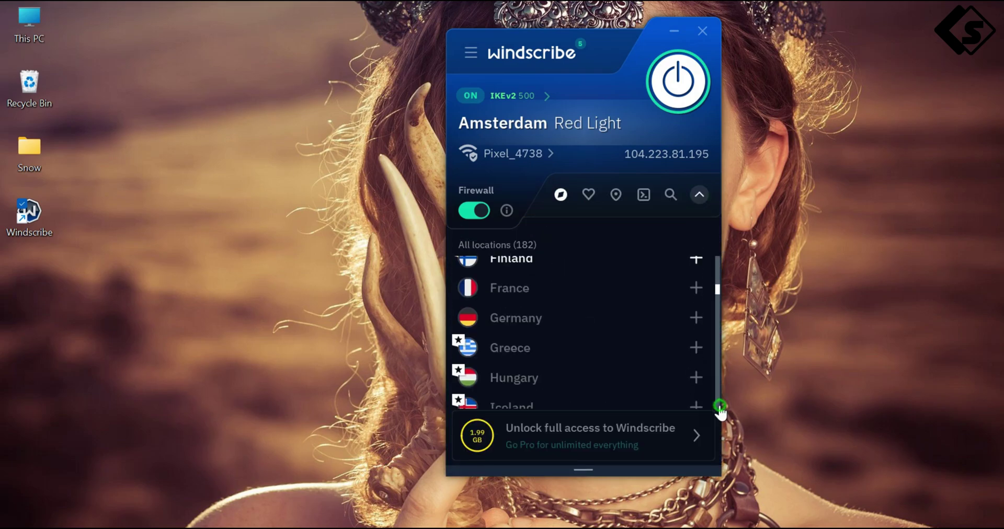
scroll(720, 410, "down", 7)
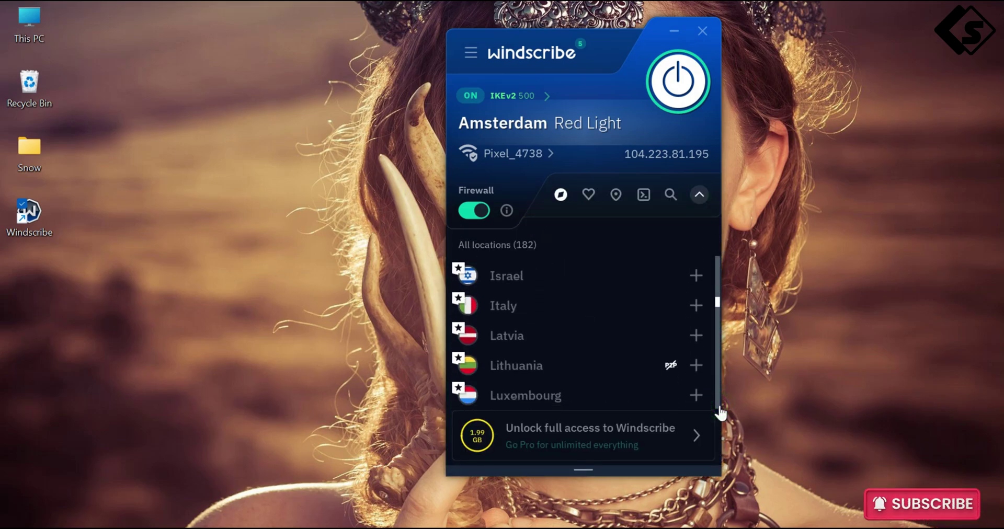
scroll(720, 410, "down", 1)
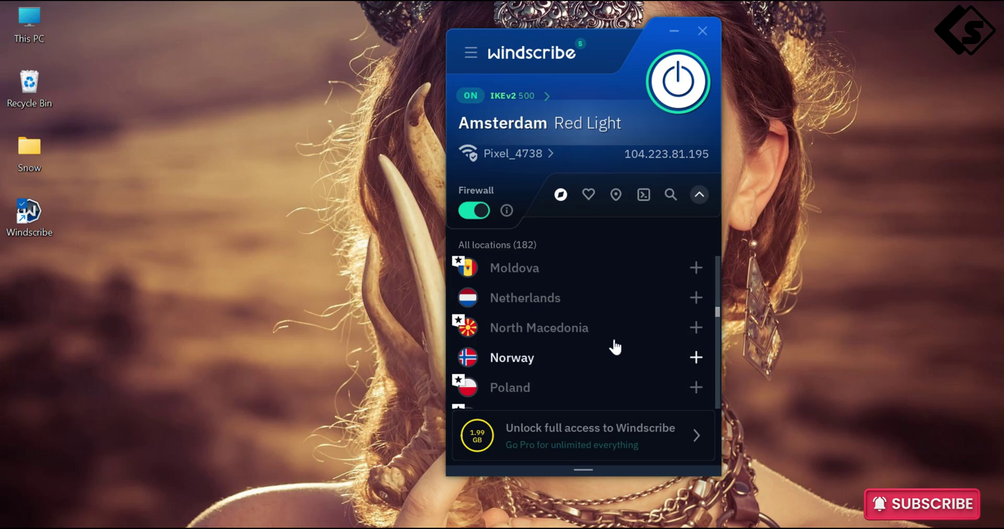
left_click(548, 299)
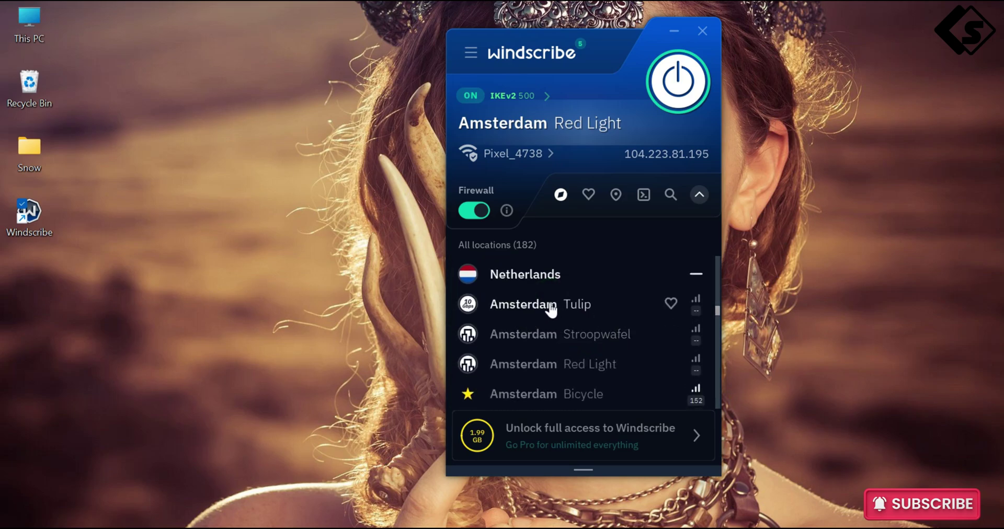
left_click(549, 305)
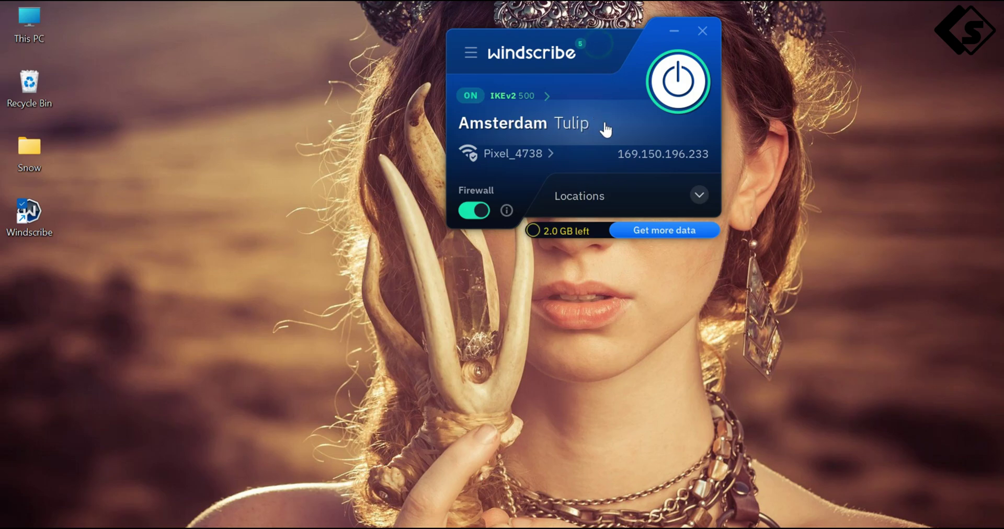
left_click_drag(563, 33, 537, 100)
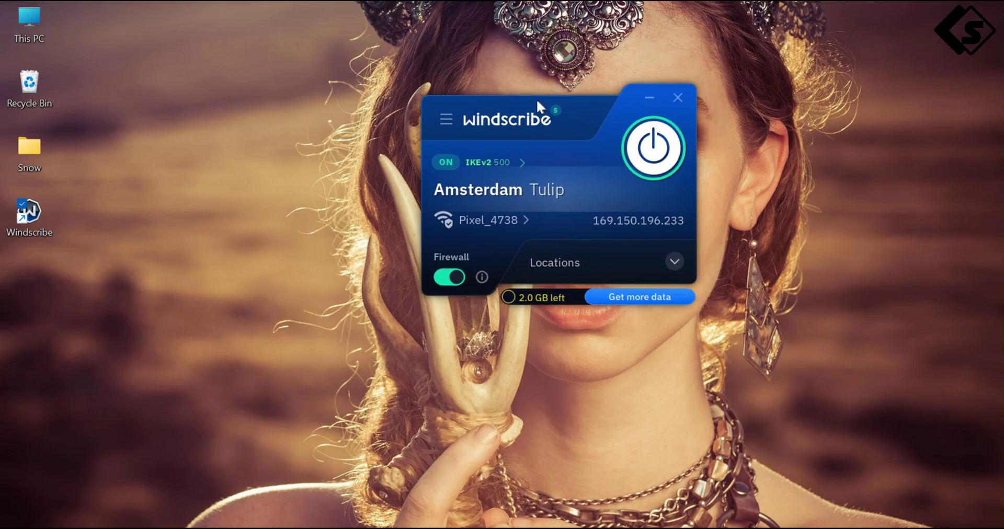
left_click(646, 100)
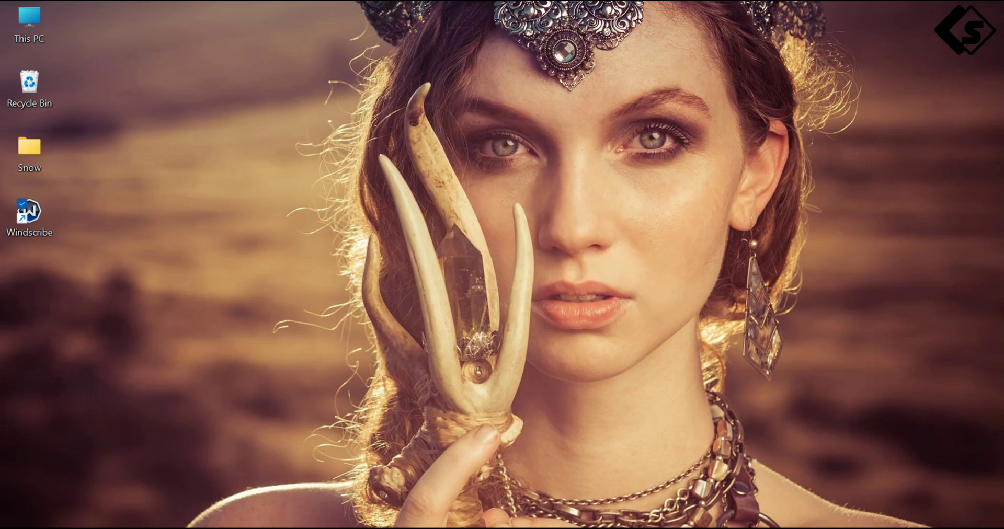
left_click(508, 525)
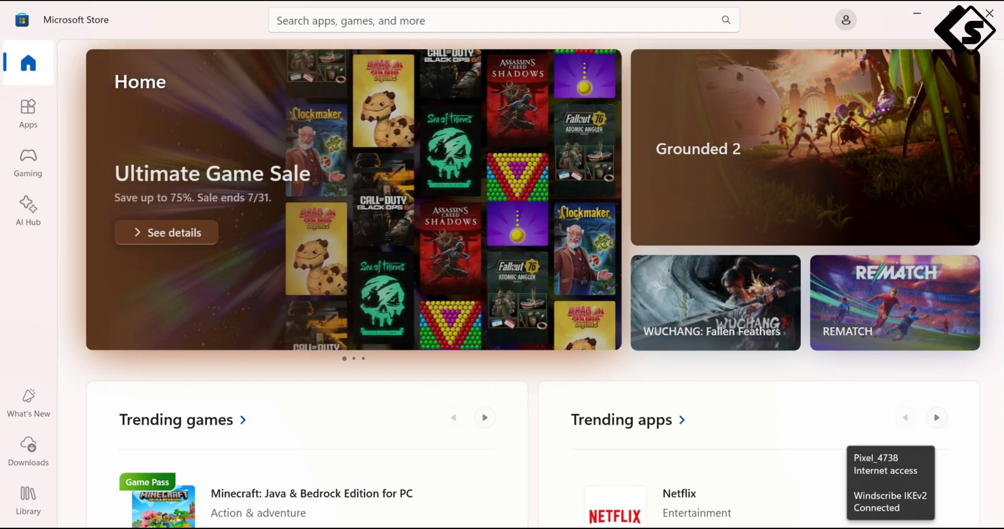
left_click(846, 20)
left_click(686, 78)
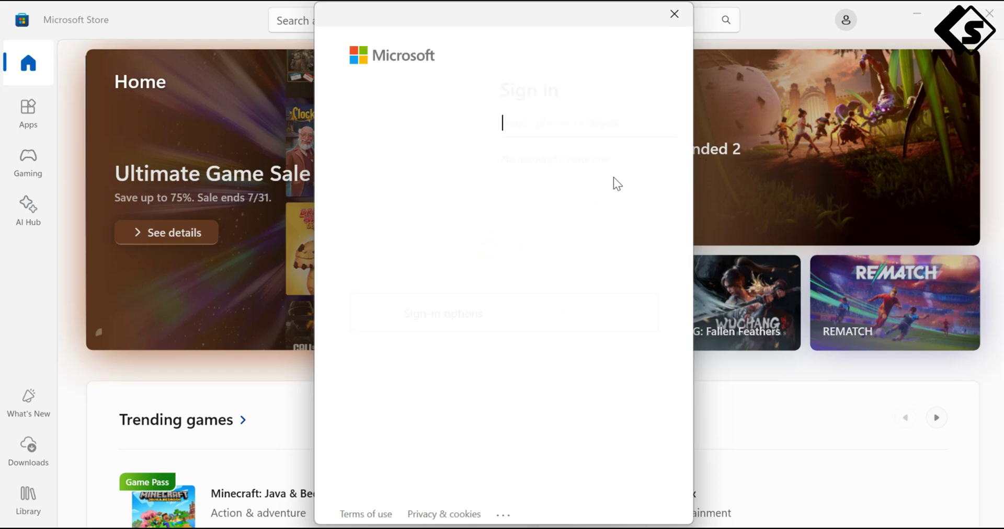
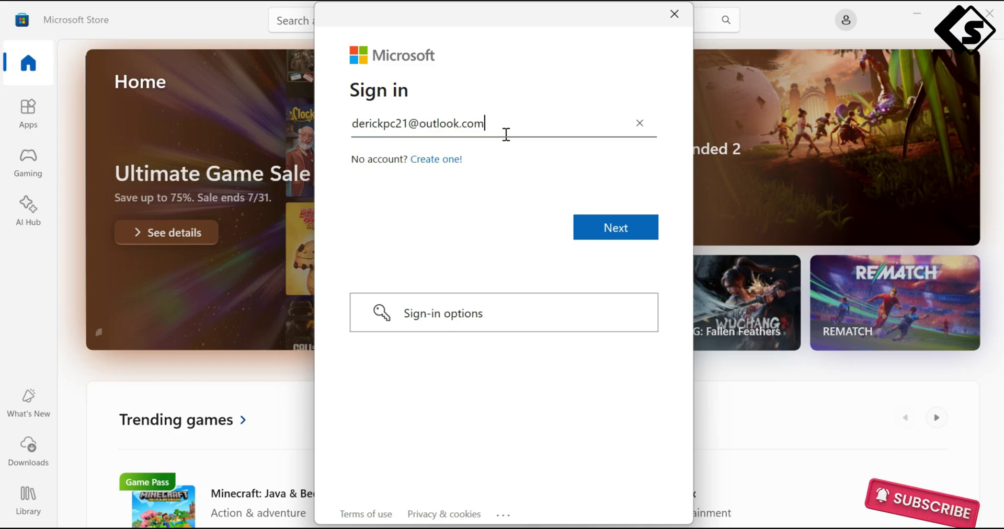
left_click_drag(489, 124, 345, 124)
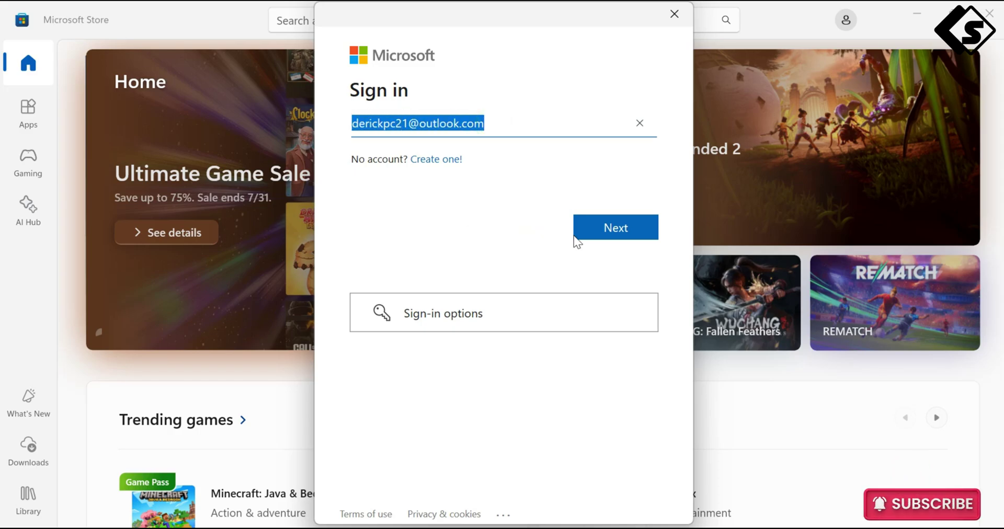
Continue past the e-mail, enter the account password, and sign in.
left_click(589, 232)
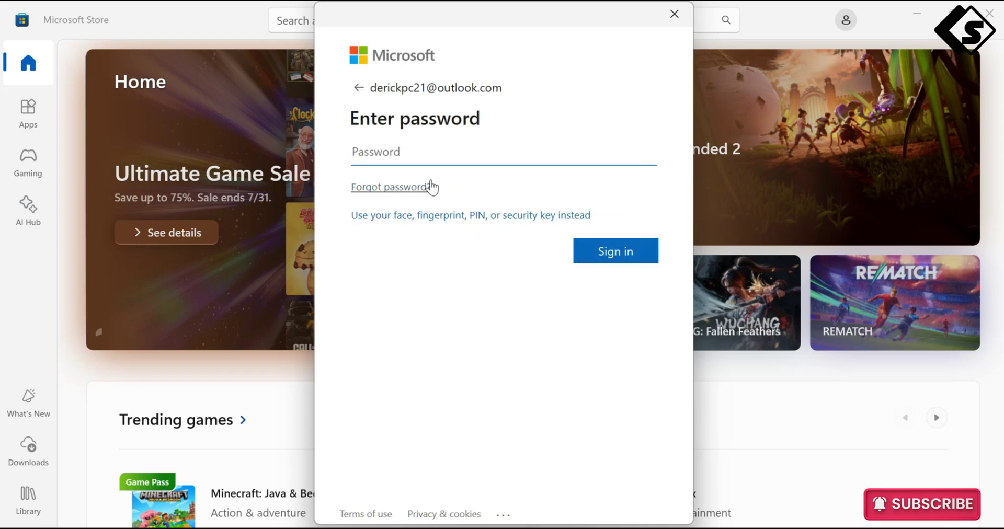
type("•••••••••••••")
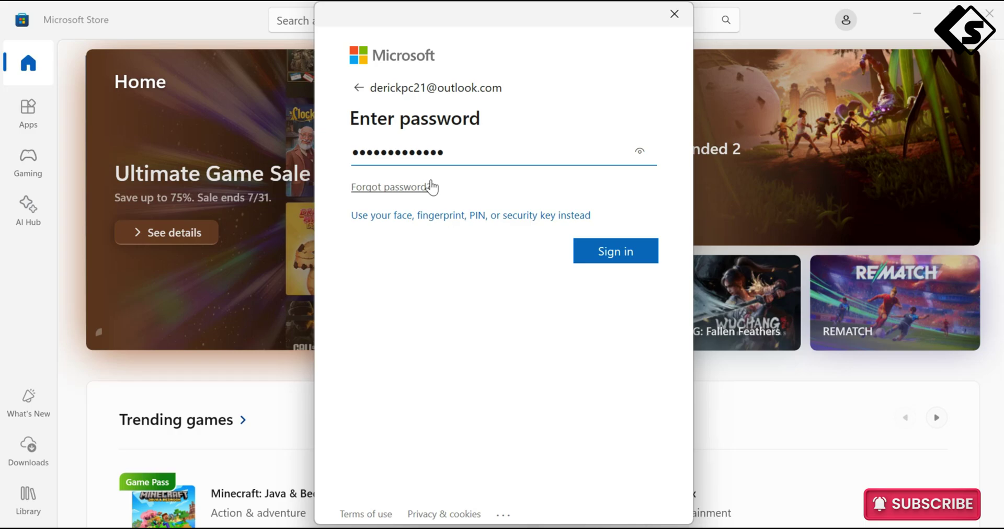
left_click(613, 251)
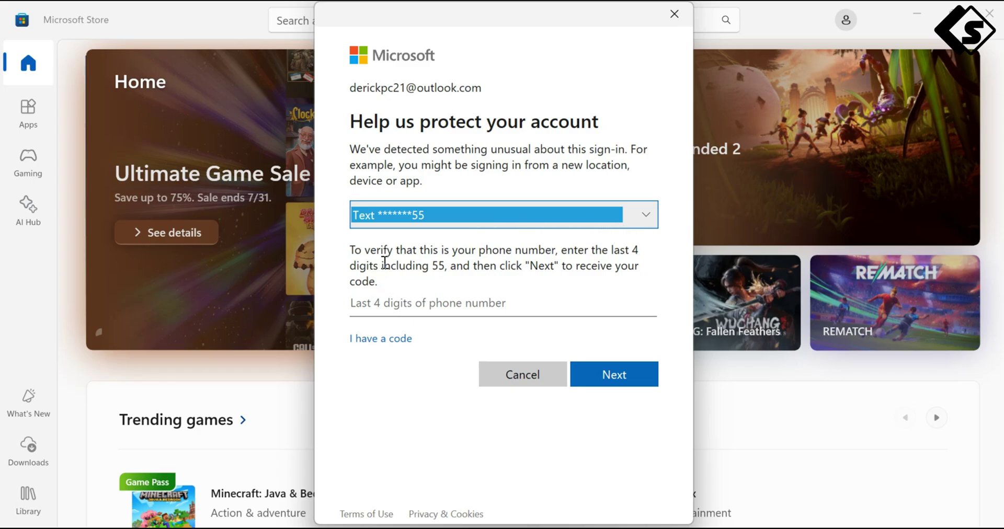
Verify the account with the phone number's last four digits and the texted security code.
left_click(397, 302)
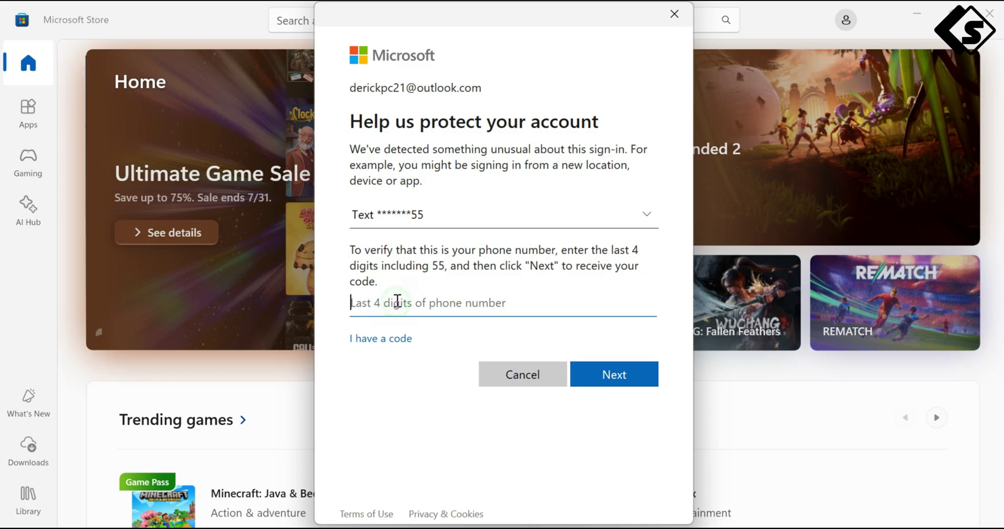
type("11")
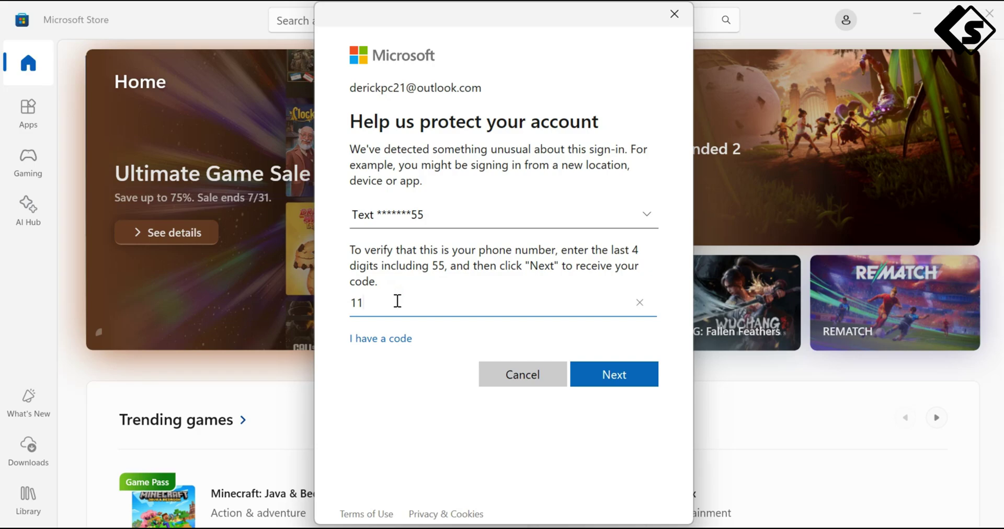
type("55")
left_click(612, 374)
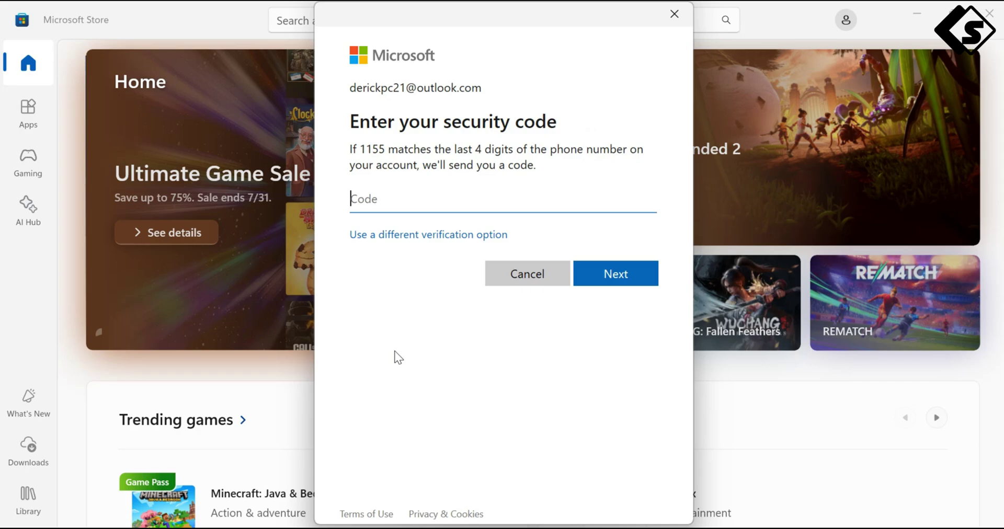
left_click(390, 203)
left_click(604, 274)
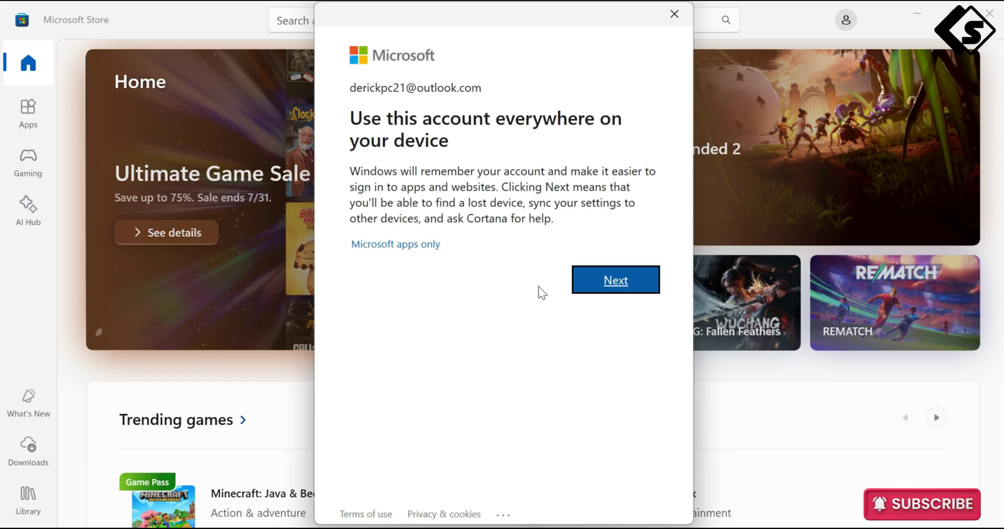
Accept using the account everywhere on the device and dismiss the Windows Hello notice.
left_click(607, 285)
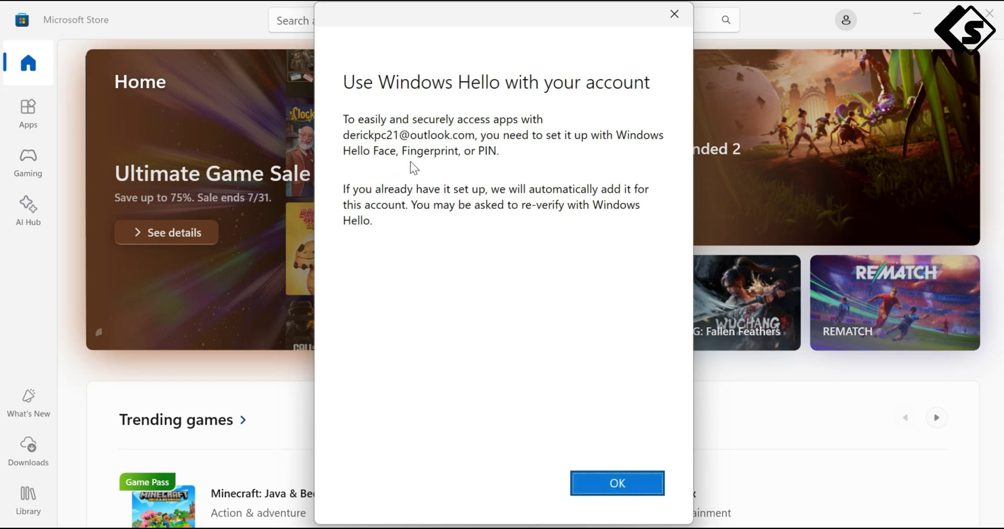
left_click(644, 488)
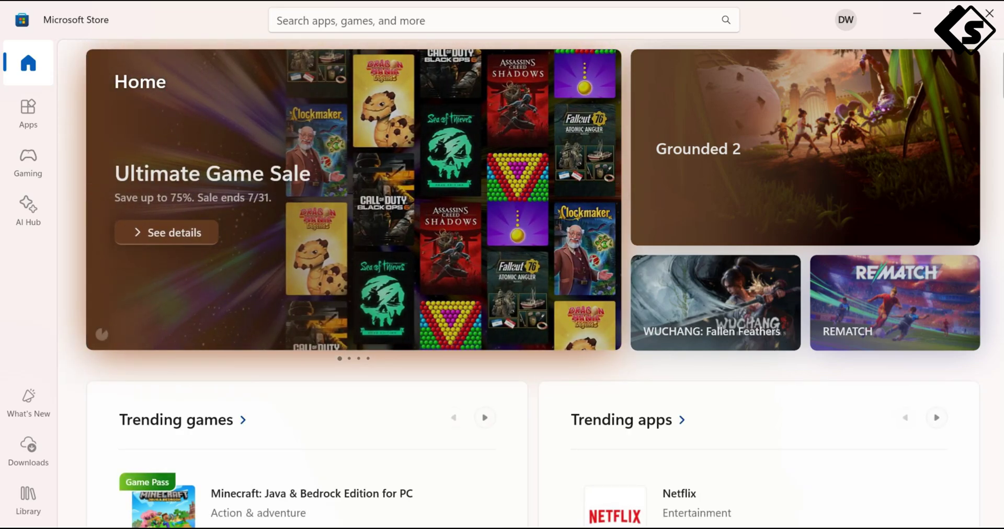
left_click(847, 21)
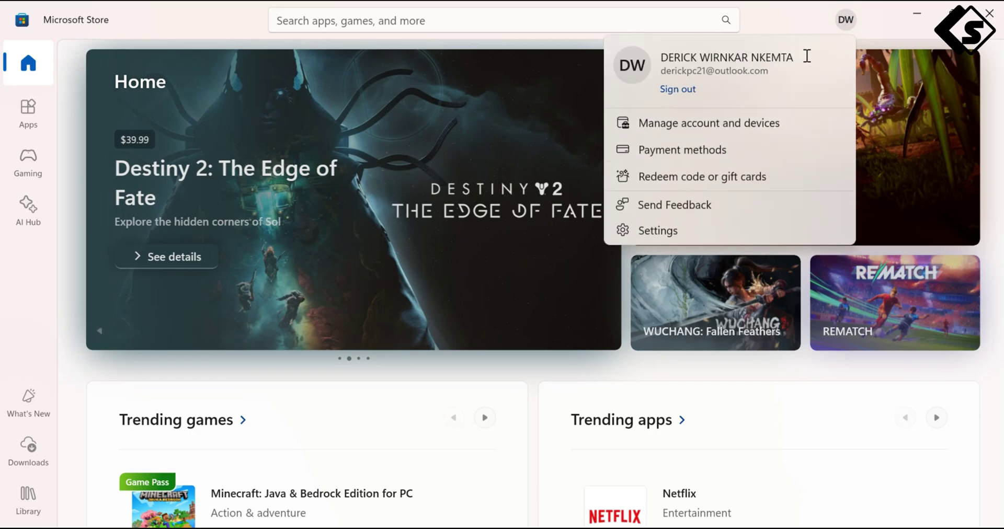
left_click(845, 20)
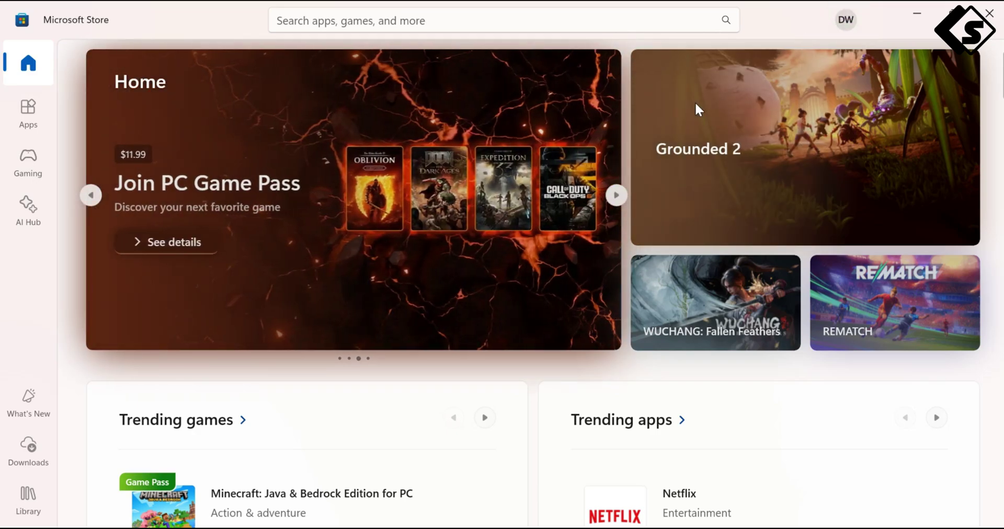